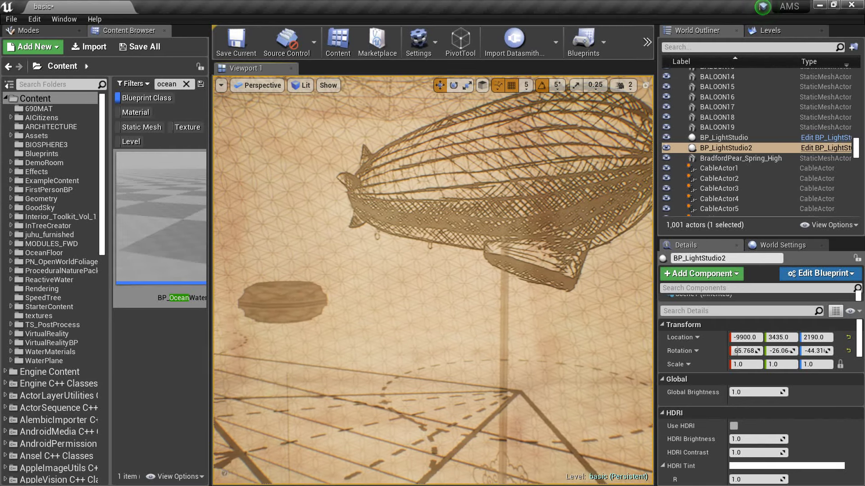
Fly past the blimp to frame the floating octagonal disc, then make the viewport full screen (F11)
drag(432, 279, 388, 203)
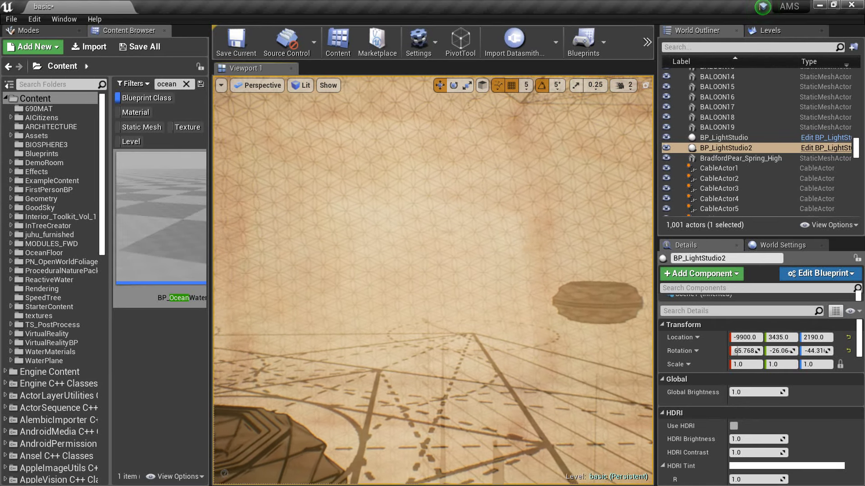
right_drag(432, 280, 342, 275)
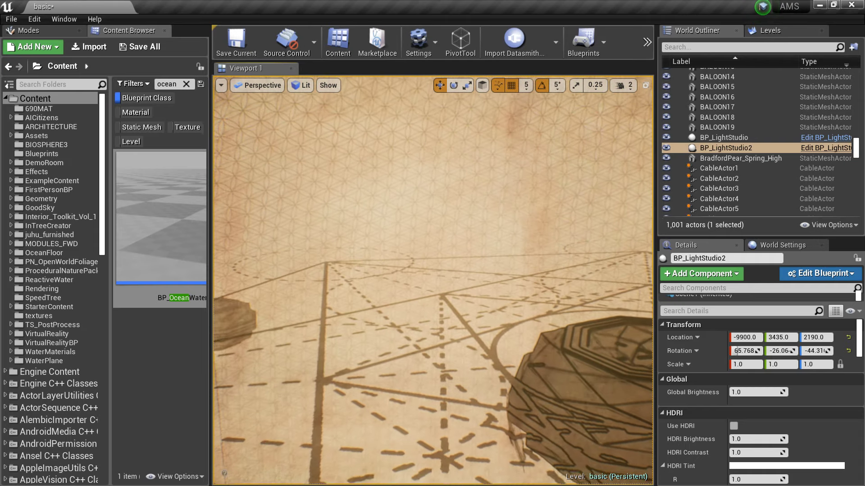
right_drag(432, 279, 432, 342)
right_drag(432, 279, 522, 243)
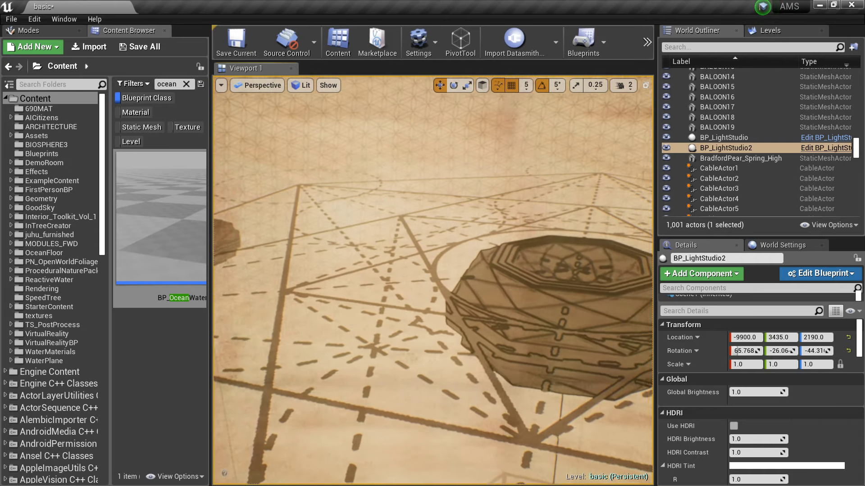
right_drag(433, 279, 434, 297)
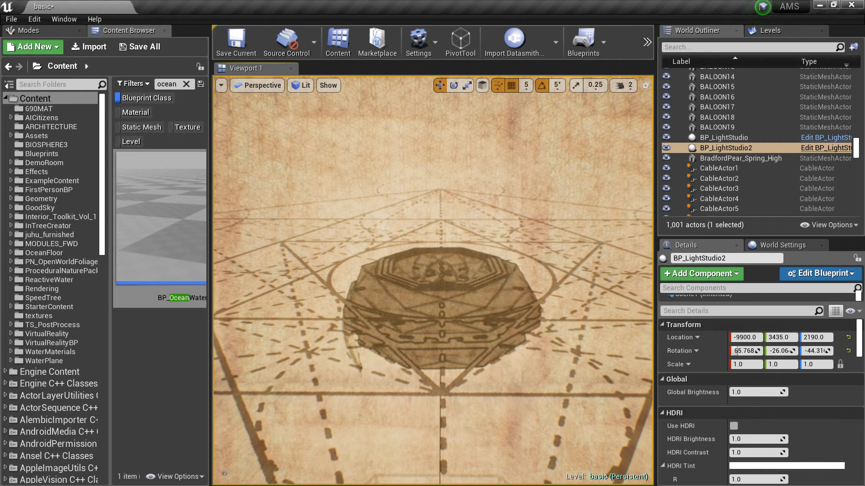
right_drag(432, 280, 432, 292)
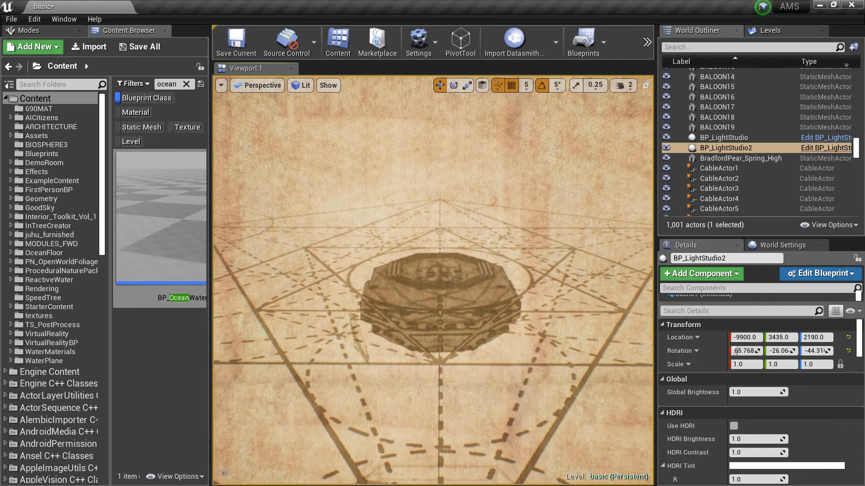
right_drag(432, 279, 433, 288)
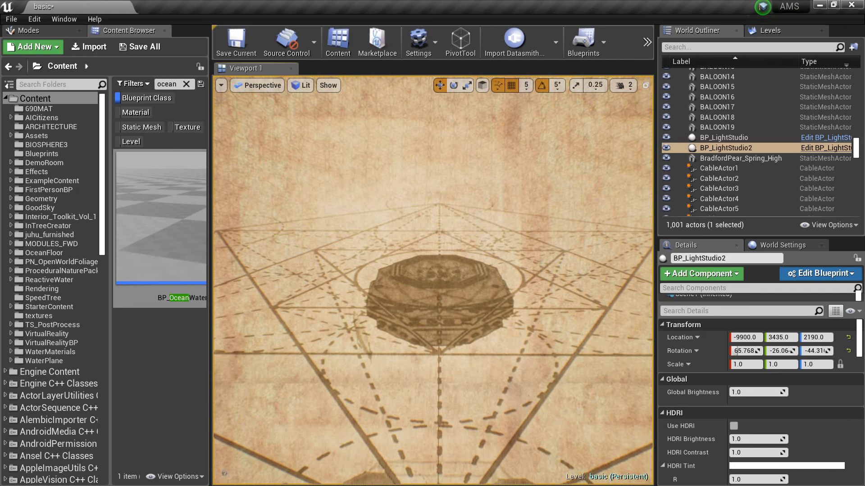
right_drag(432, 279, 423, 279)
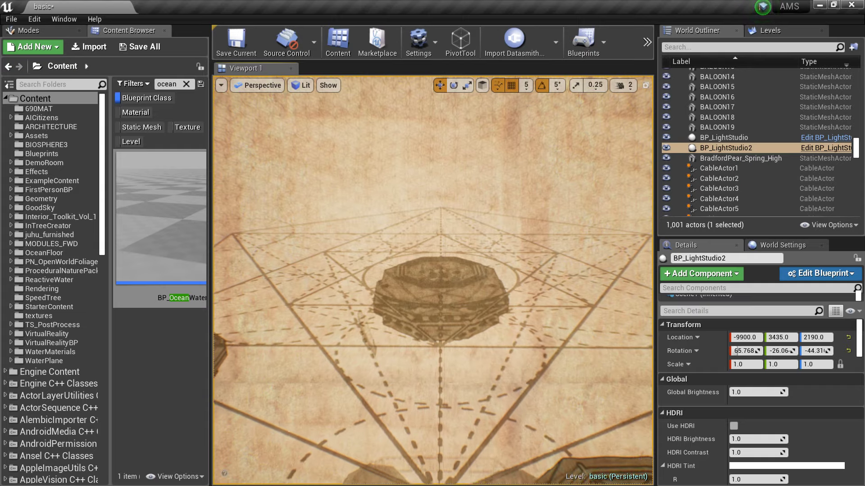
right_drag(554, 222, 523, 252)
key(F11)
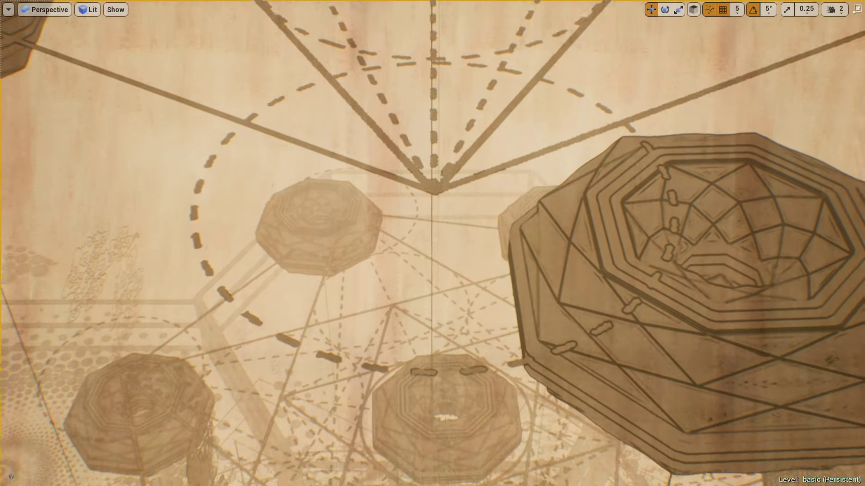
Set the viewport camera speed to 4 and fly over the flower-of-life patterned floor
right_drag(523, 252, 506, 234)
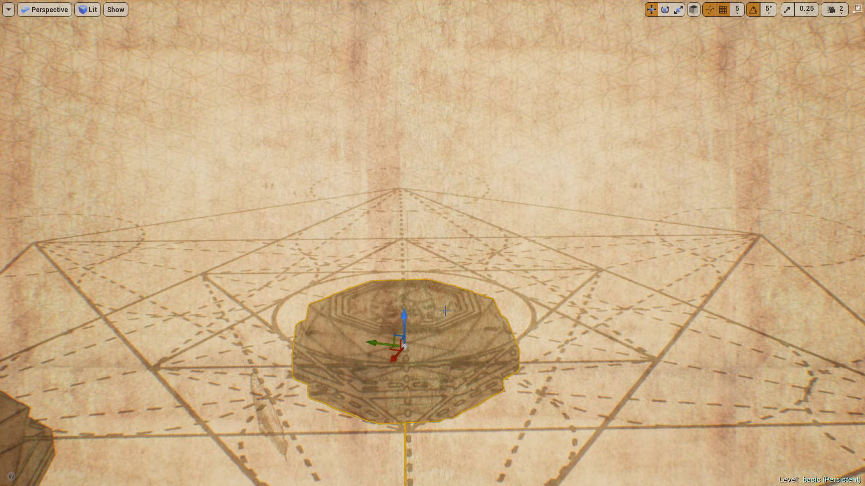
right_drag(445, 311, 455, 193)
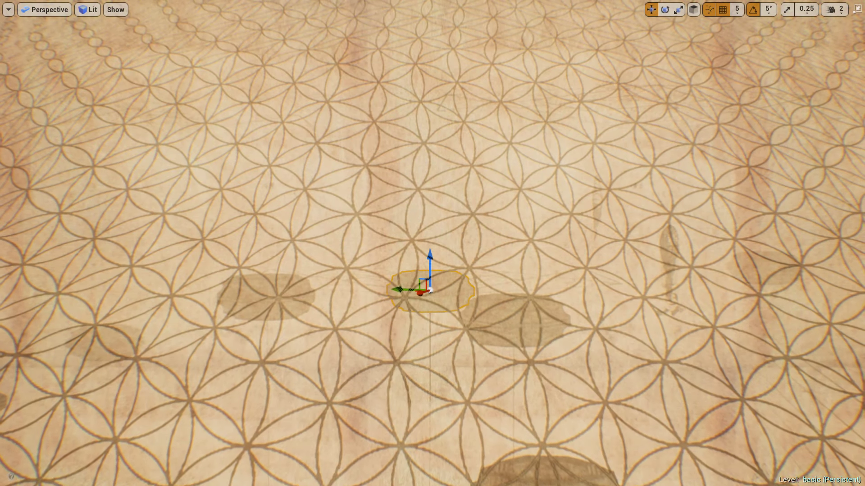
click(832, 10)
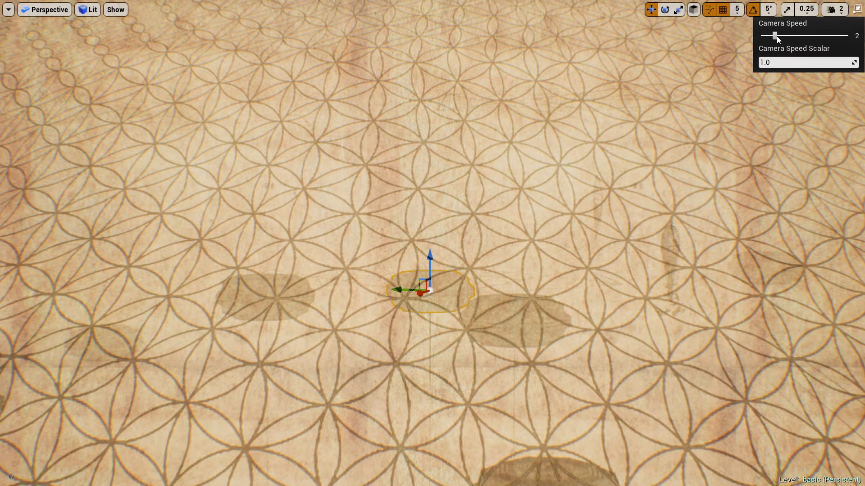
drag(777, 36, 806, 35)
right_drag(564, 168, 564, 168)
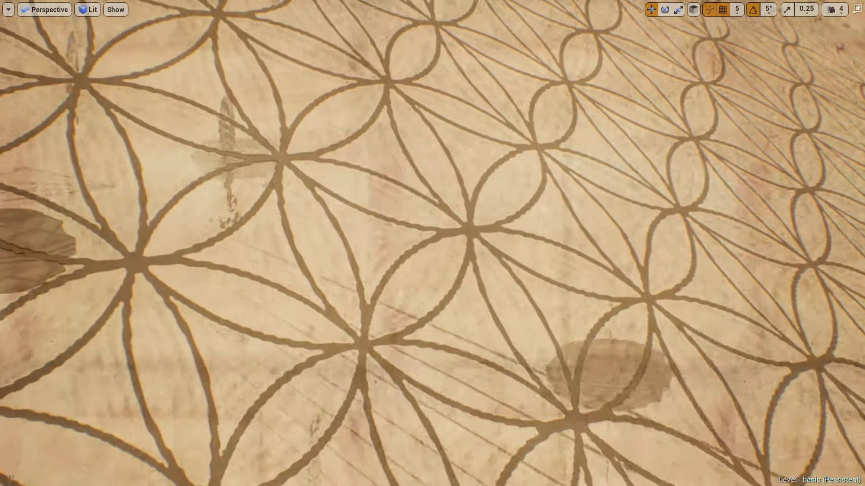
right_drag(191, 340, 191, 341)
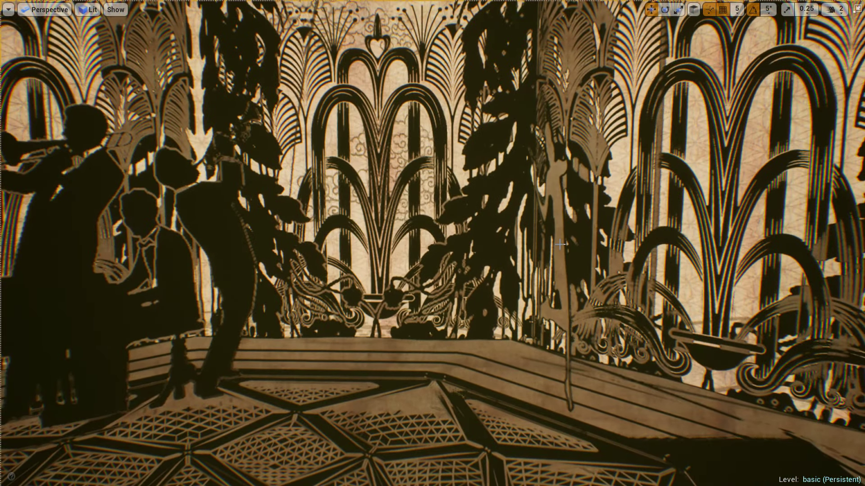
Rotate the stage dancer cutout about 105° on its yaw so she faces the camera
click(538, 276)
key(r)
key(e)
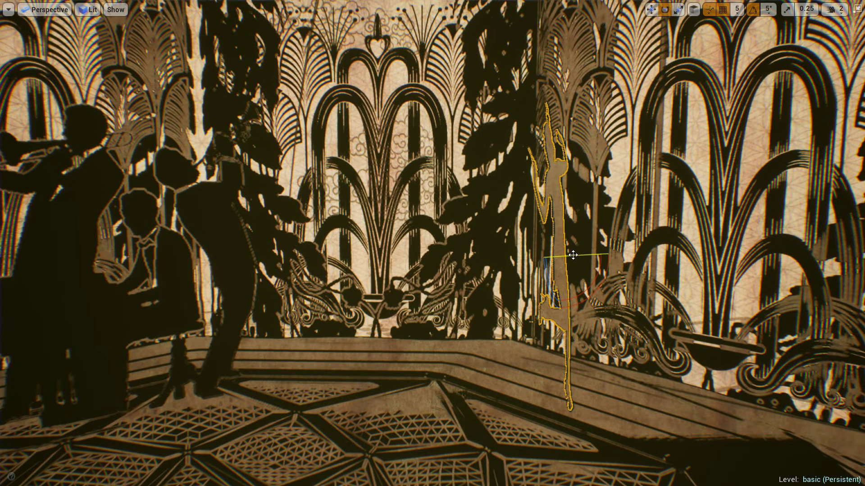
mouse_move(571, 252)
mouse_down()
mouse_move(608, 255)
mouse_move(625, 198)
mouse_up()
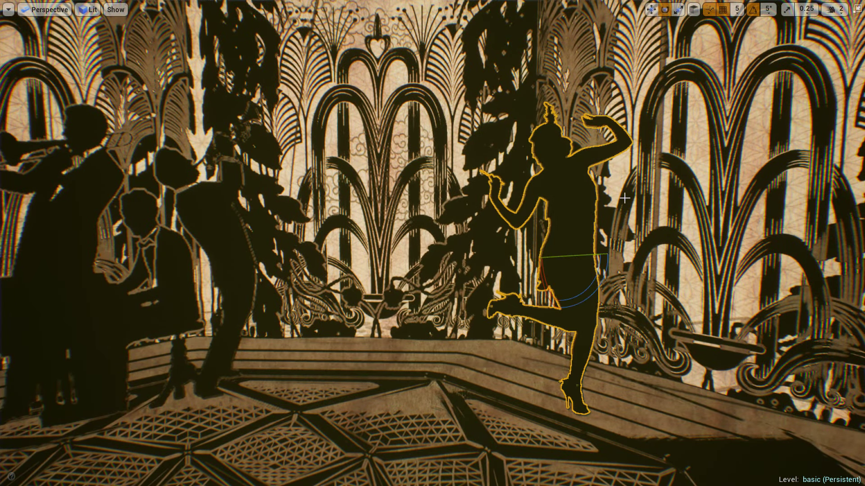
drag(606, 278, 606, 278)
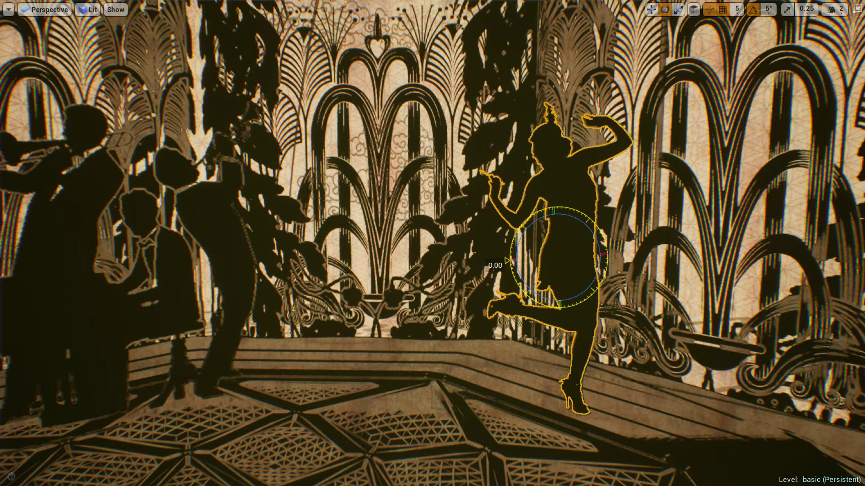
right_drag(607, 278, 606, 278)
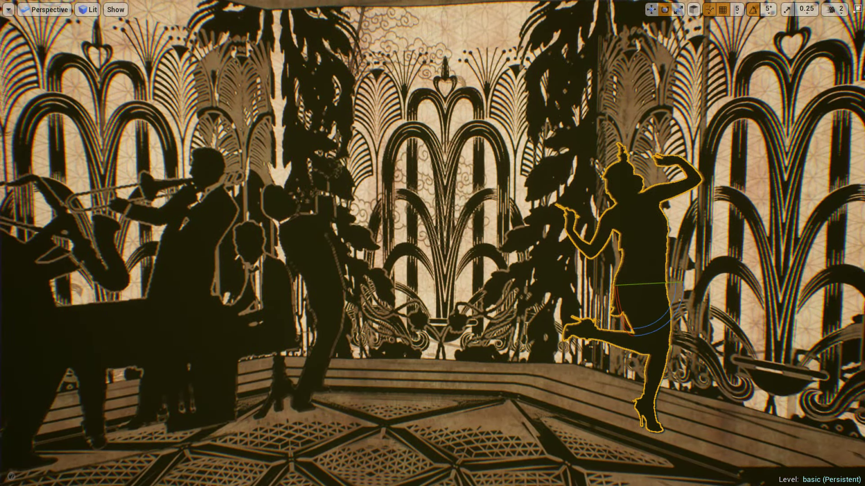
right_drag(606, 278, 606, 278)
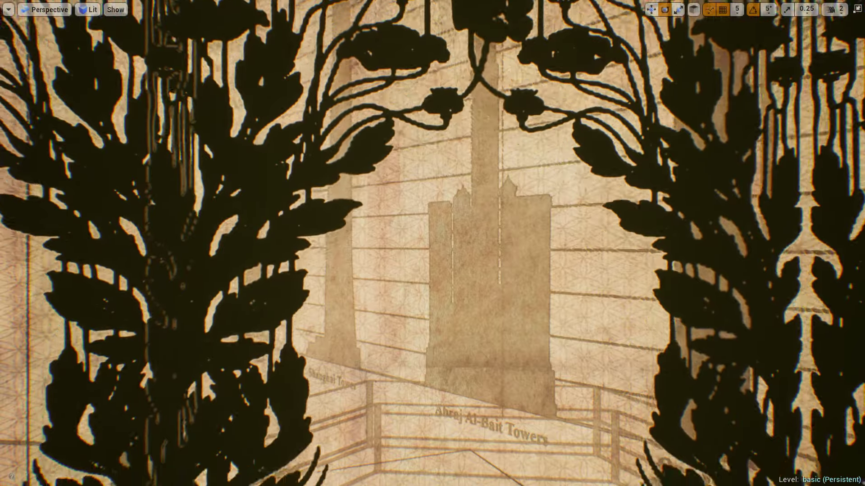
Fly through the foliage cutouts past the tower backdrop toward the vine-draped hanging cages
right_drag(397, 101, 397, 101)
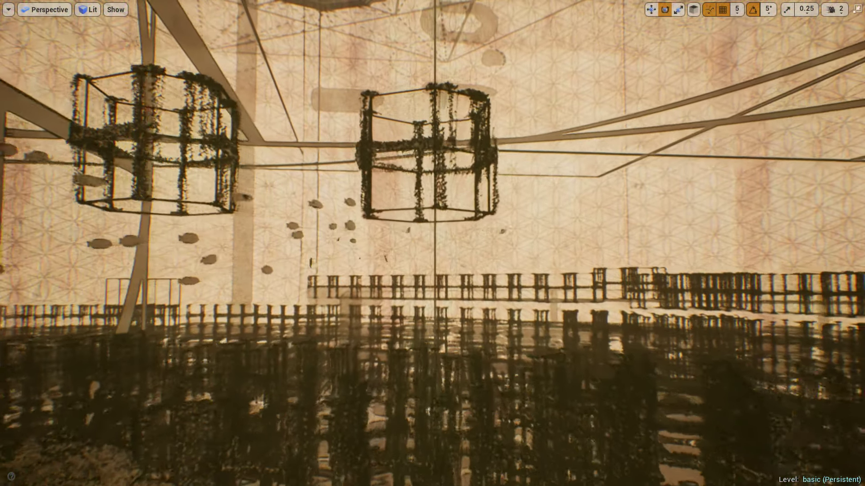
Switch the selected fish to the move gizmo and fly around the pergola up to the lanterns
right_drag(398, 155, 398, 155)
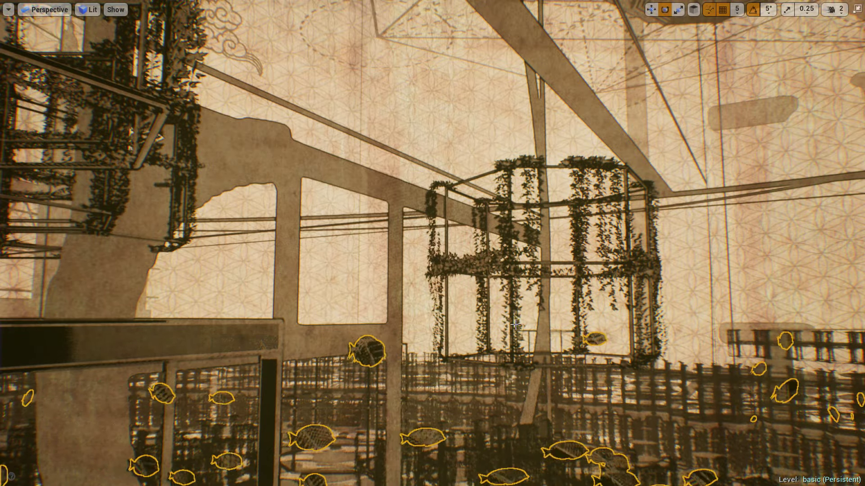
right_drag(391, 286, 390, 286)
key(w)
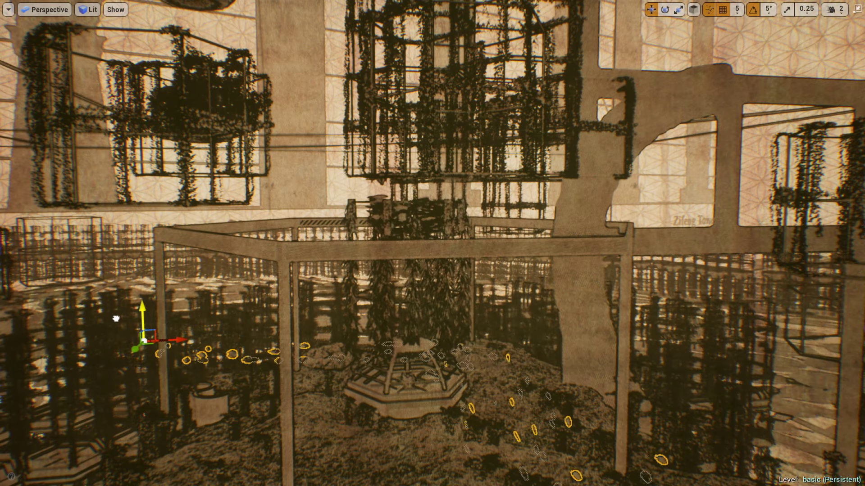
right_drag(78, 422, 78, 422)
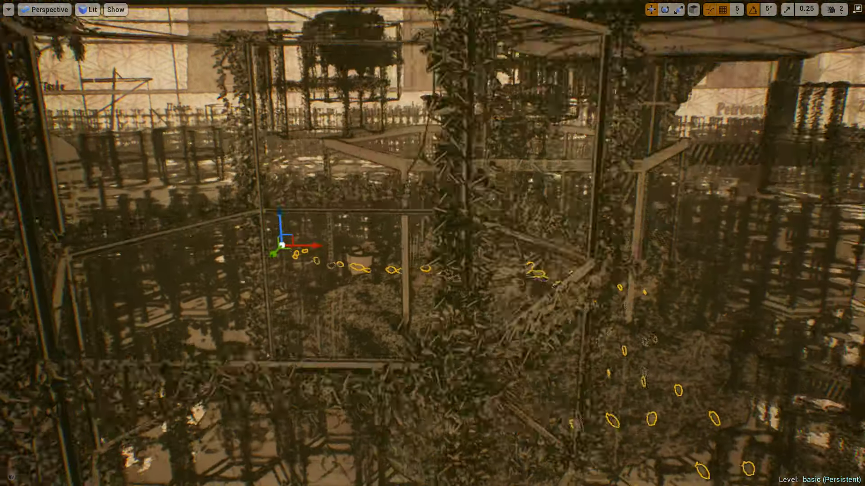
right_drag(233, 297, 233, 296)
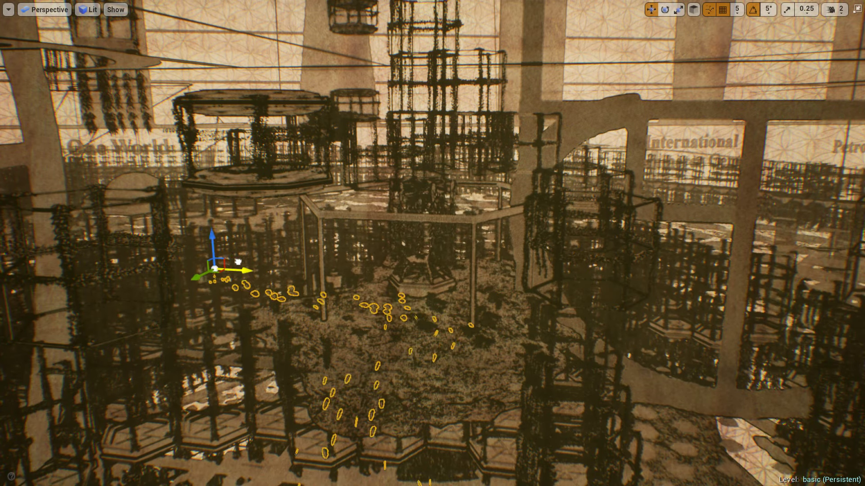
right_drag(323, 318, 322, 317)
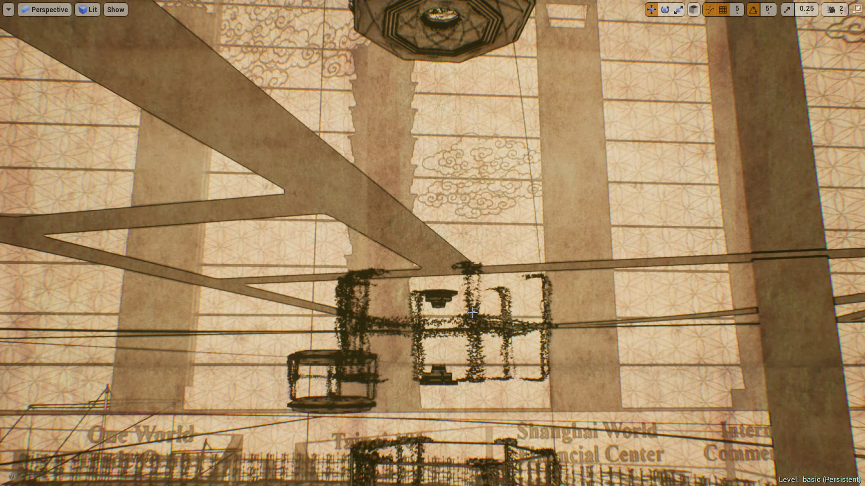
Undo the platform deletion, delete the hanging cage planter, and nudge the ceiling beams down slightly
key(ctrl+z)
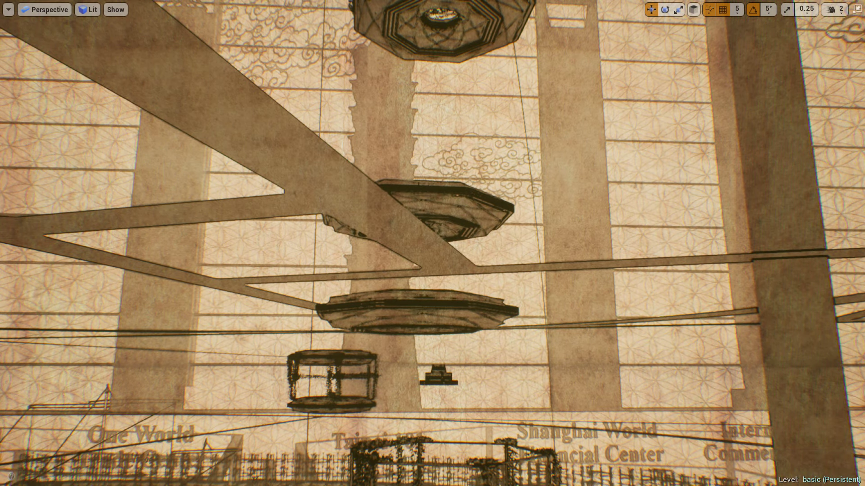
key(Delete)
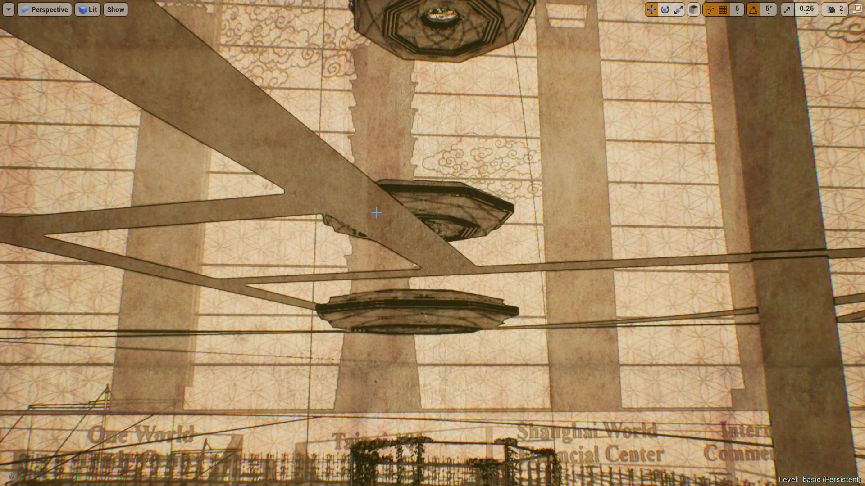
click(378, 242)
right_click(379, 242)
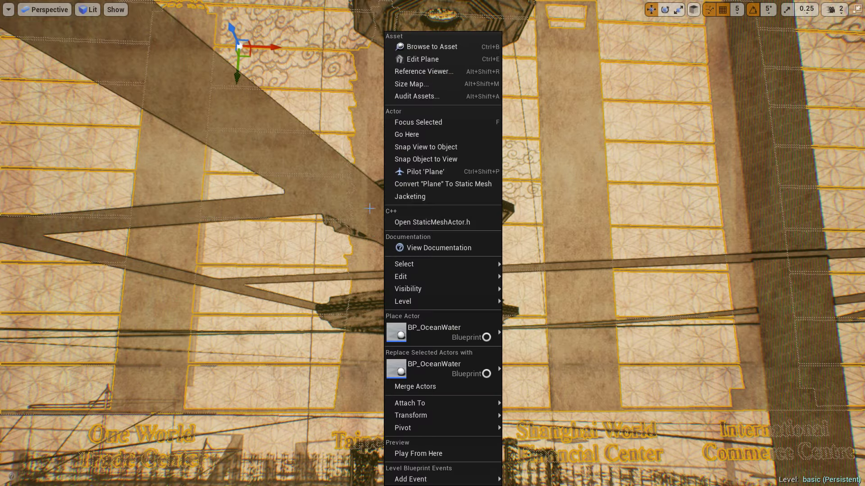
key(Escape)
right_drag(216, 323, 216, 322)
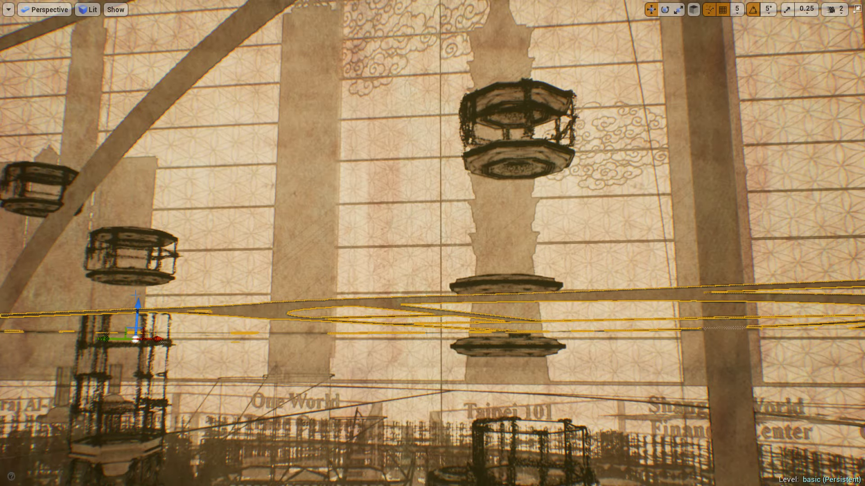
right_drag(133, 304, 133, 304)
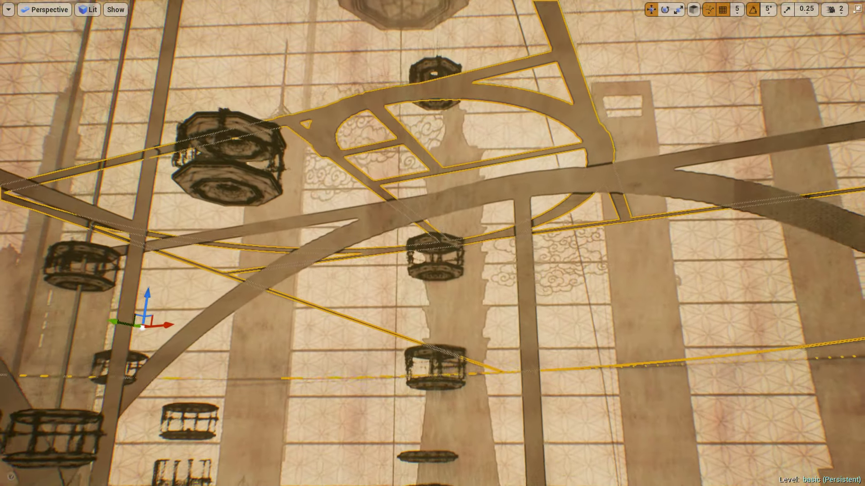
right_drag(144, 259, 144, 260)
drag(160, 277, 159, 287)
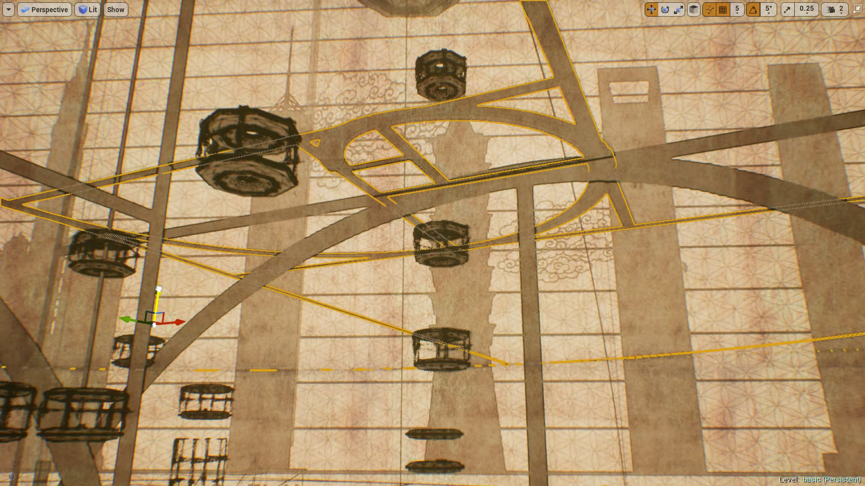
right_drag(158, 287, 158, 287)
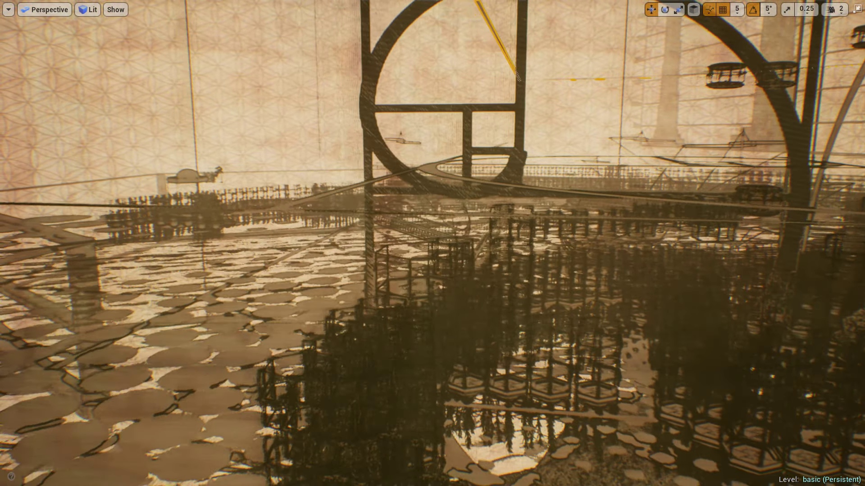
Select the sailing ship out on the water and fly in close to it
right_drag(305, 269, 304, 269)
click(427, 231)
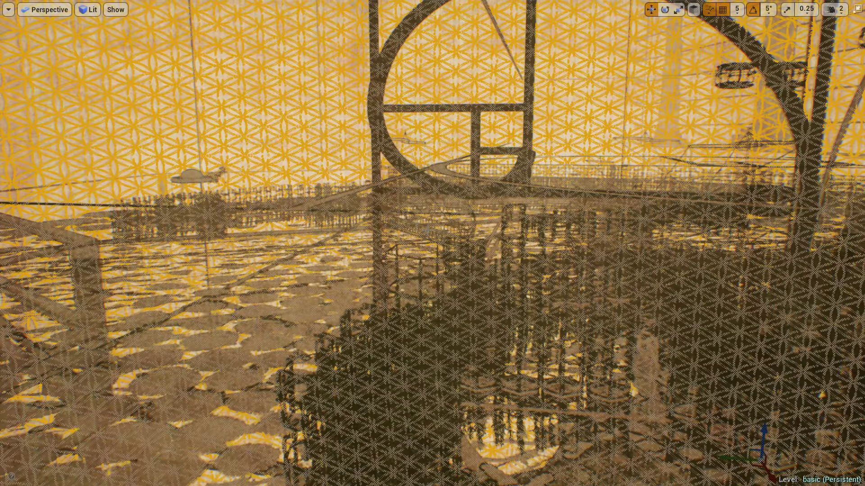
click(427, 230)
right_drag(427, 230, 427, 231)
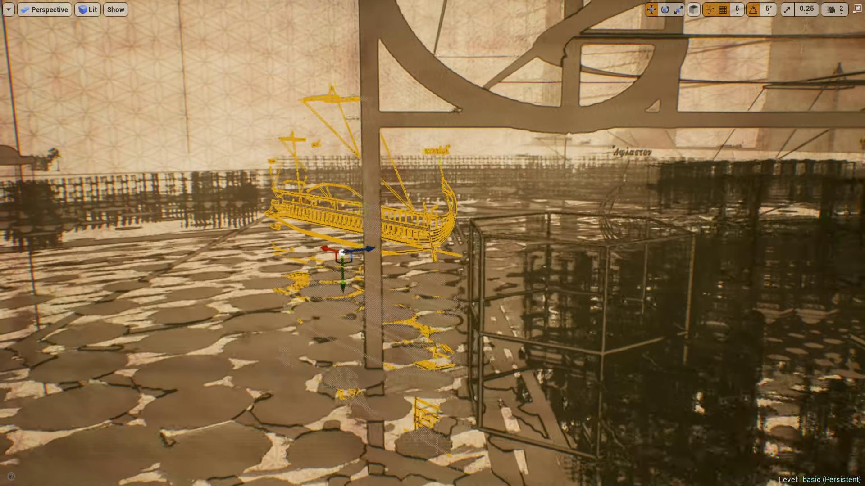
right_drag(351, 273, 352, 273)
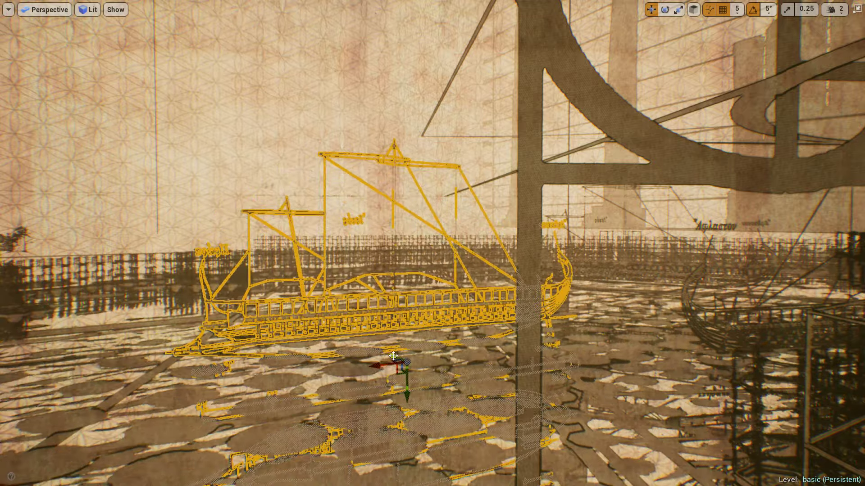
right_drag(393, 356, 393, 356)
right_drag(777, 241, 777, 241)
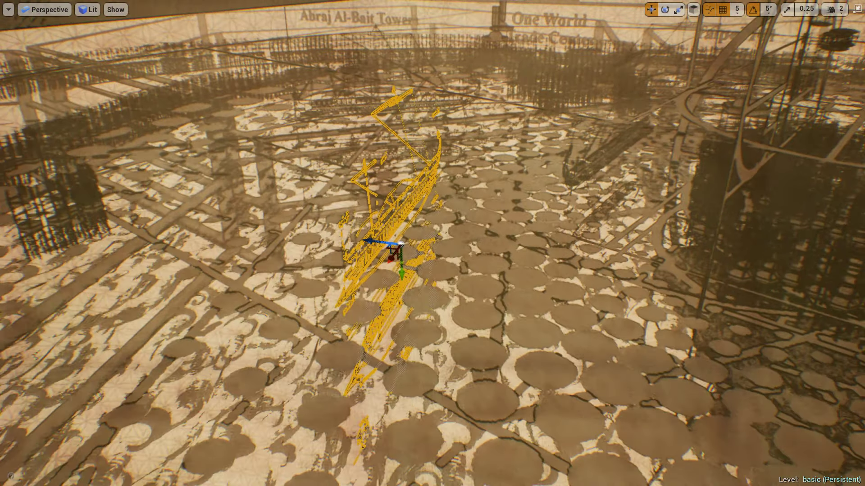
Move the ship toward the upper right and turn it about 45° around its vertical axis
mouse_move(398, 246)
mouse_down()
mouse_move(618, 182)
mouse_move(662, 184)
mouse_move(528, 190)
mouse_up()
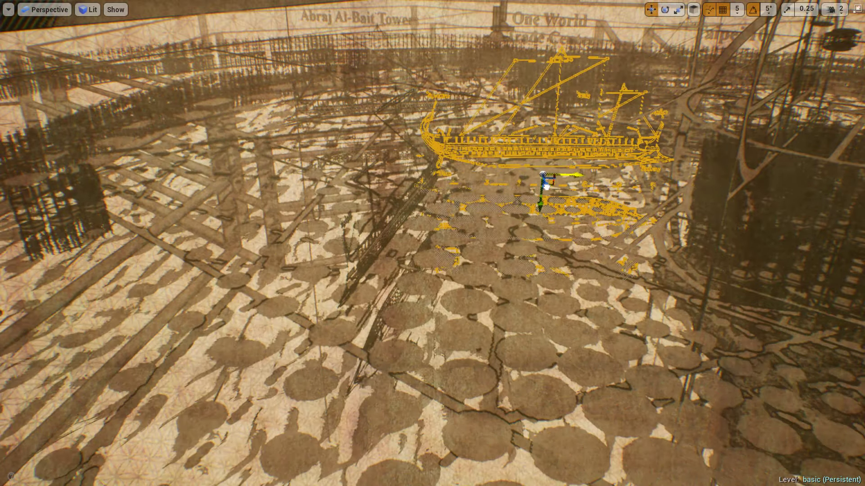
right_drag(432, 243, 418, 212)
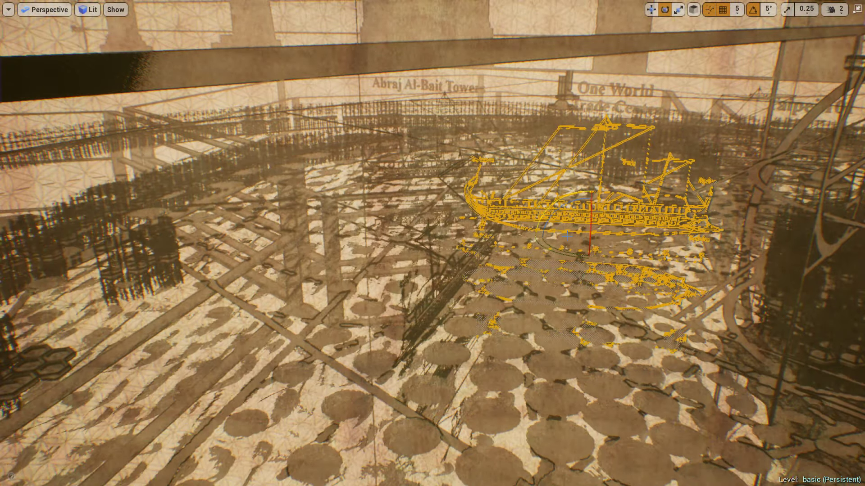
drag(638, 245, 639, 243)
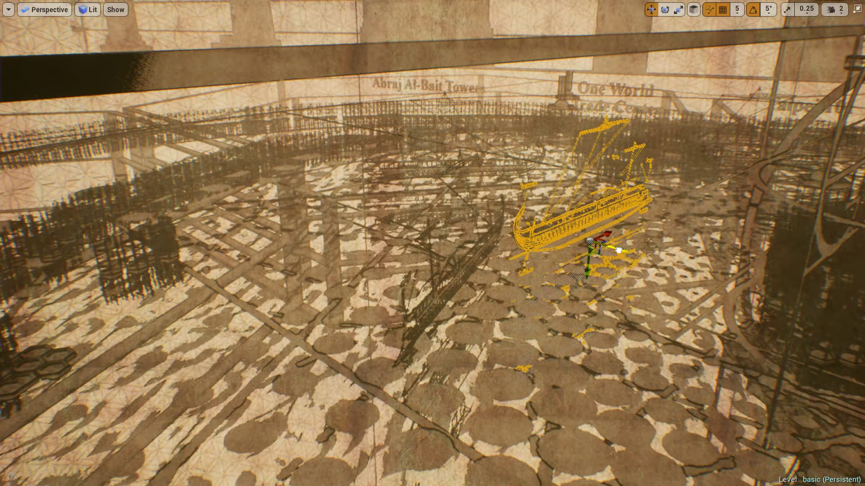
drag(619, 250, 658, 281)
mouse_move(663, 292)
right_down()
mouse_move(585, 289)
mouse_move(546, 303)
right_up()
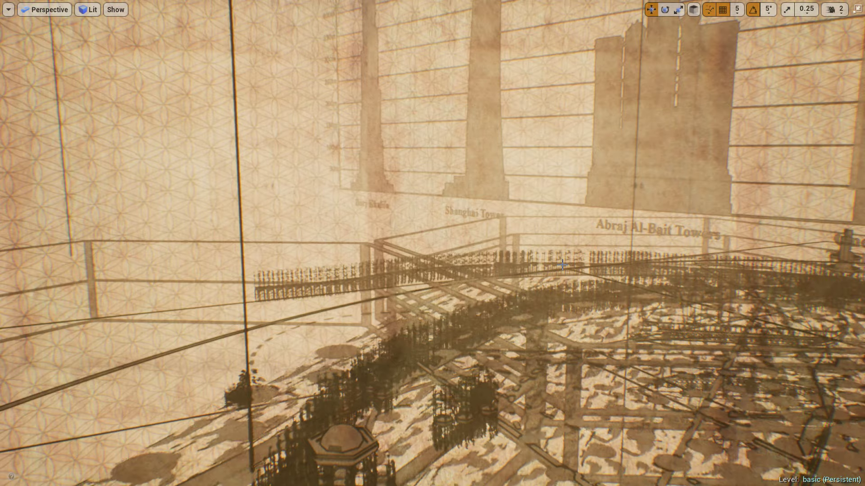
Frame the small hanging planter with F and look down the curved walkway
click(559, 259)
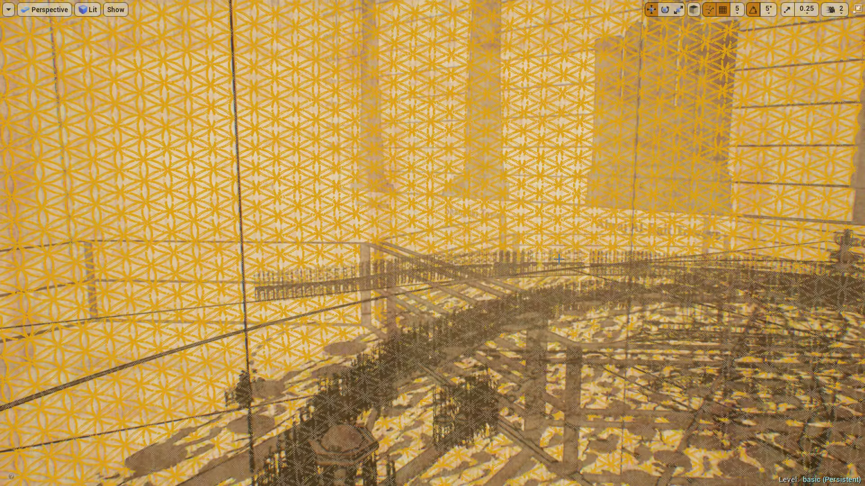
click(562, 264)
key(f)
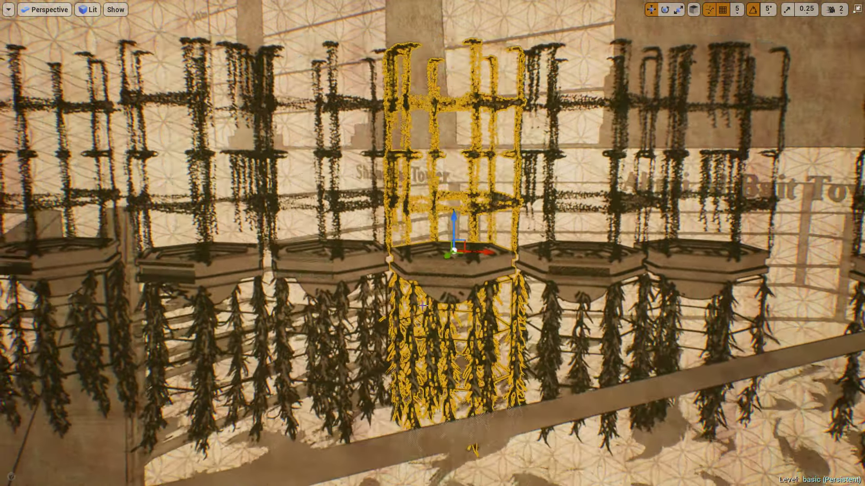
right_drag(401, 295, 343, 288)
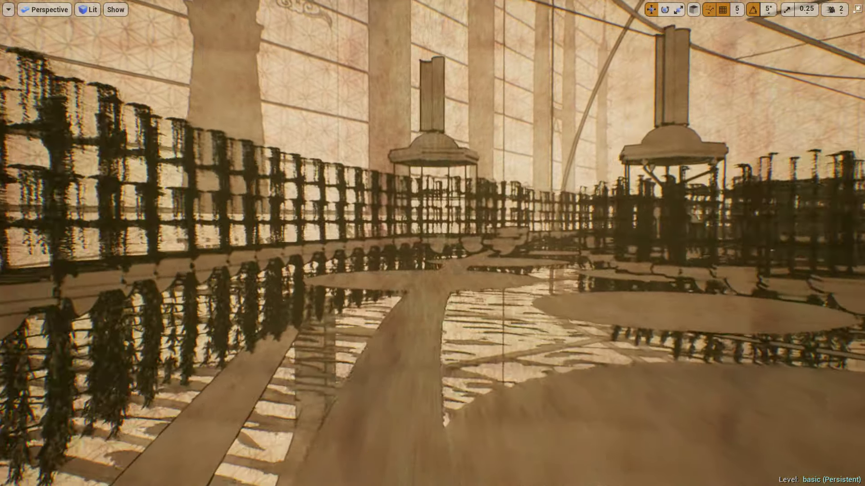
Fly along the walkway past the planters and gazebos to the gazebo with the tall column
right_drag(537, 192, 537, 193)
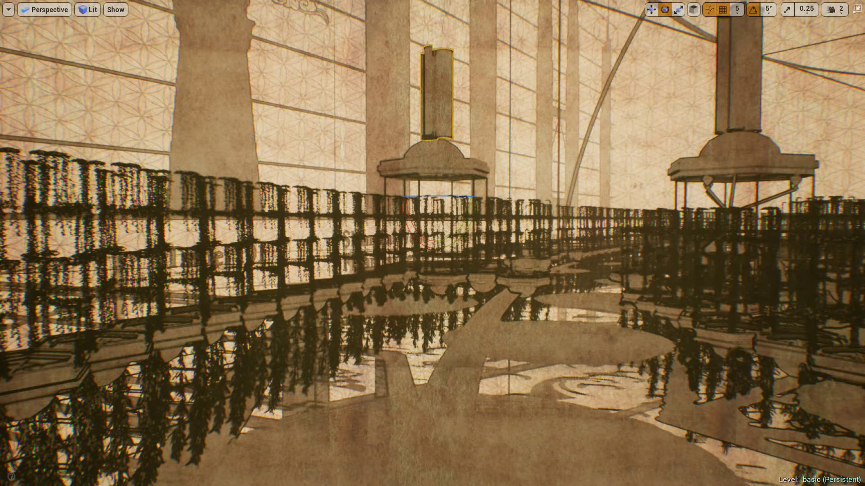
right_drag(537, 193, 537, 192)
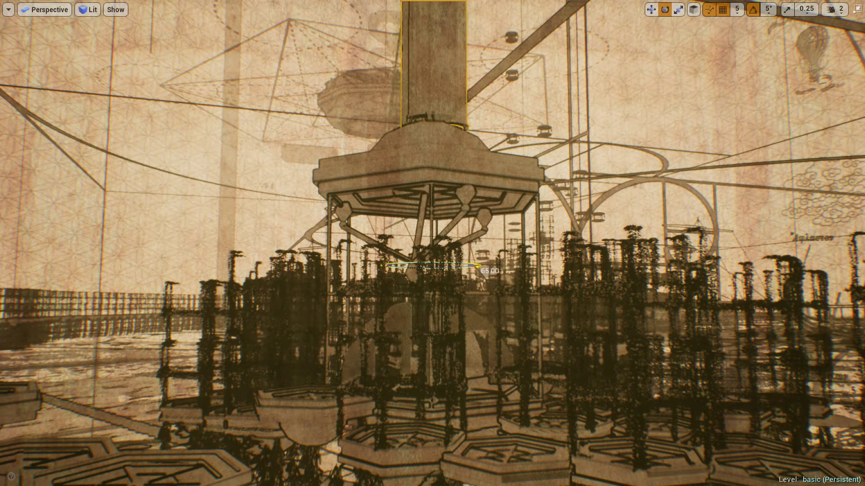
Drag the gazebo's brace assembly down on Z and rotate the arched wall beneath it
right_drag(538, 192, 538, 192)
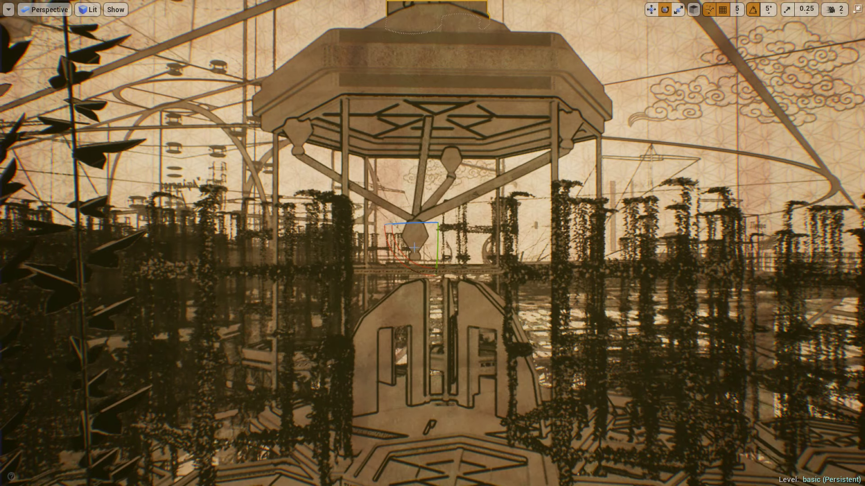
mouse_move(416, 240)
mouse_down()
mouse_move(419, 271)
mouse_move(473, 285)
mouse_up()
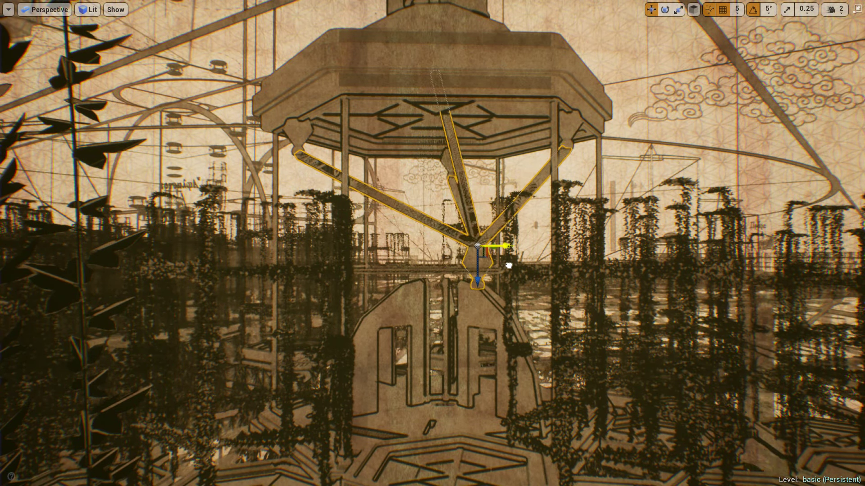
click(458, 370)
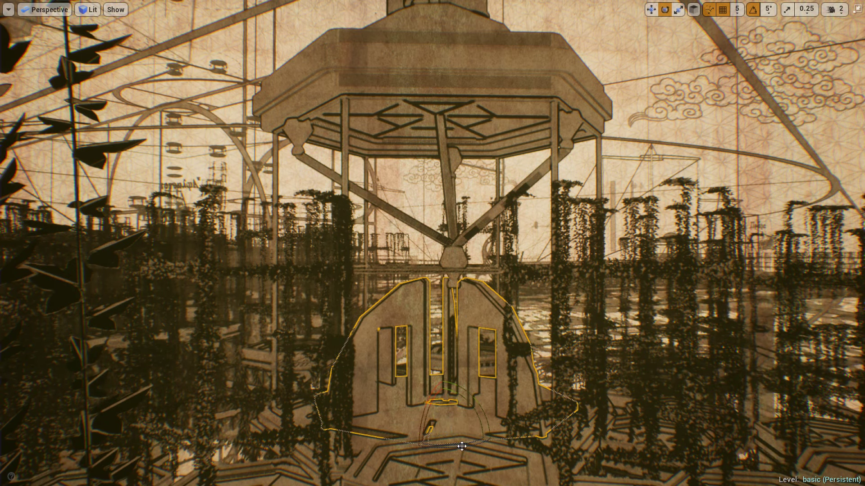
mouse_move(462, 447)
mouse_down()
mouse_move(504, 442)
mouse_move(392, 430)
mouse_up()
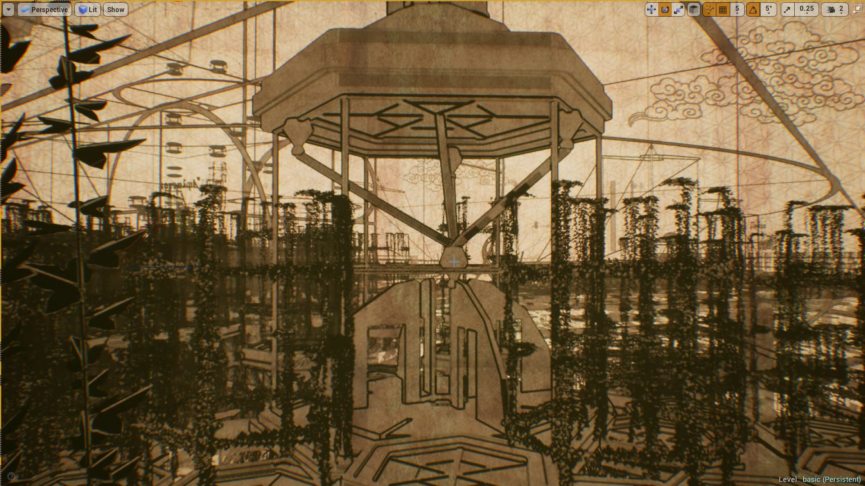
key(w)
right_drag(466, 227, 467, 227)
Shift the gazebo's hanging lamp left along Y and raise it a little on Z
key(s)
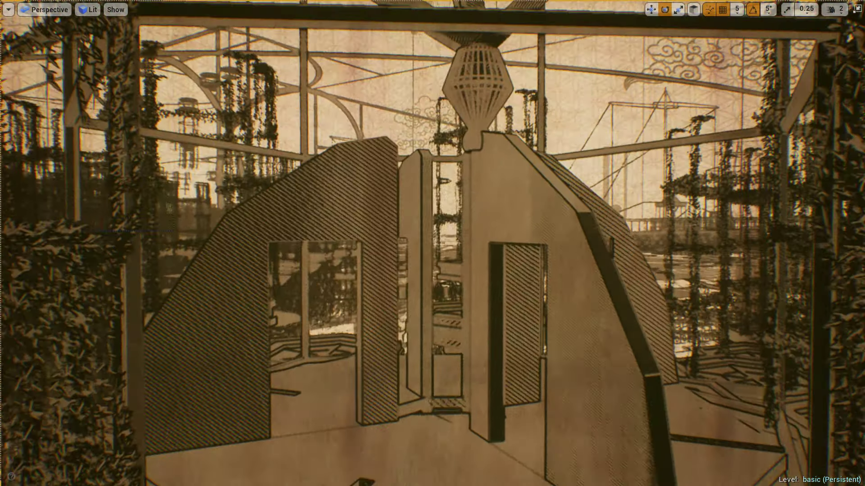
click(495, 50)
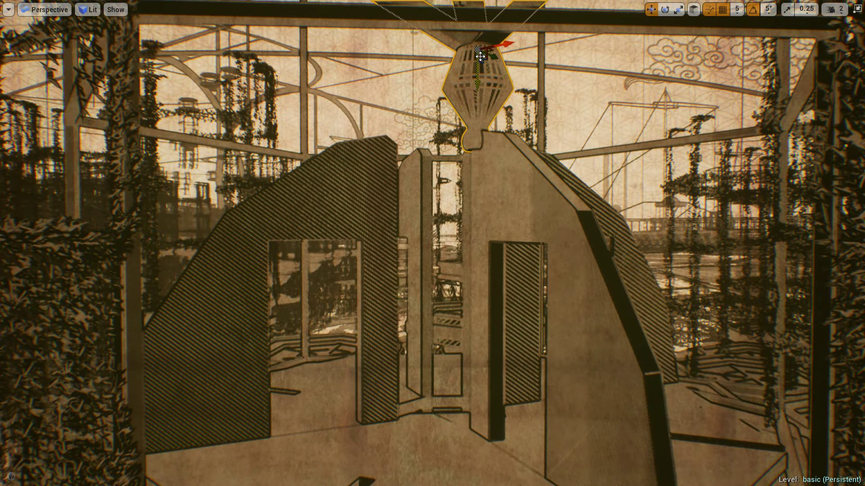
drag(499, 44, 467, 46)
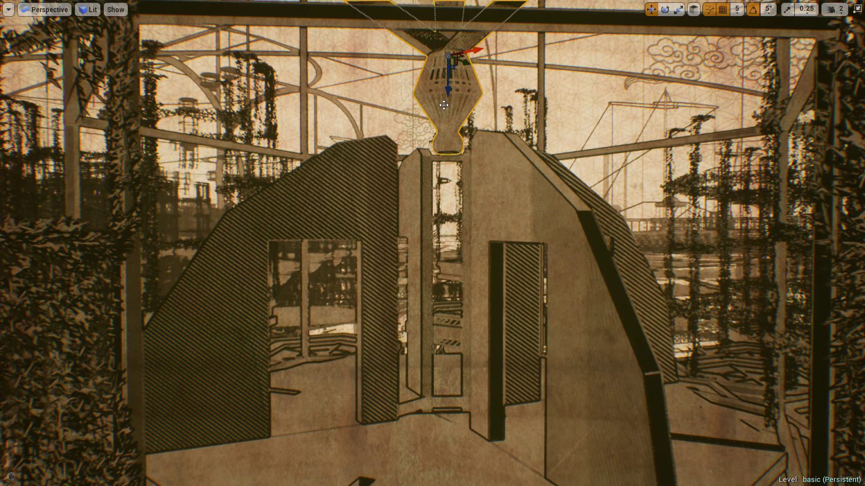
drag(448, 84, 449, 59)
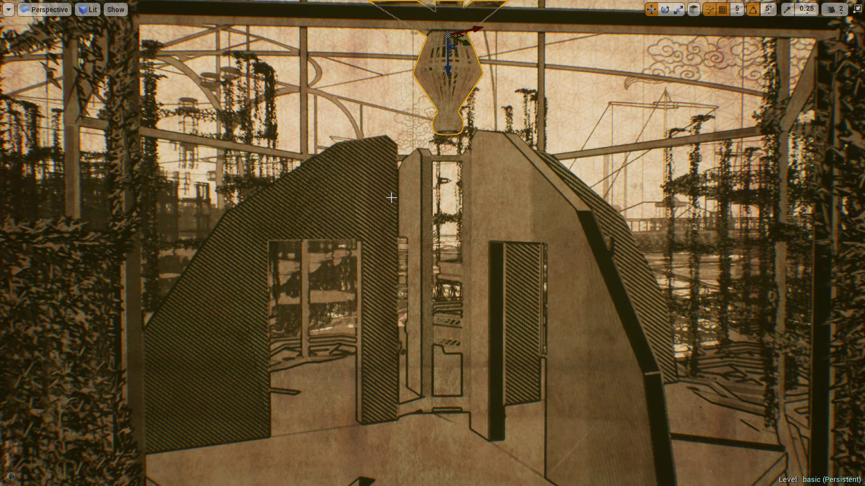
right_drag(392, 197, 391, 180)
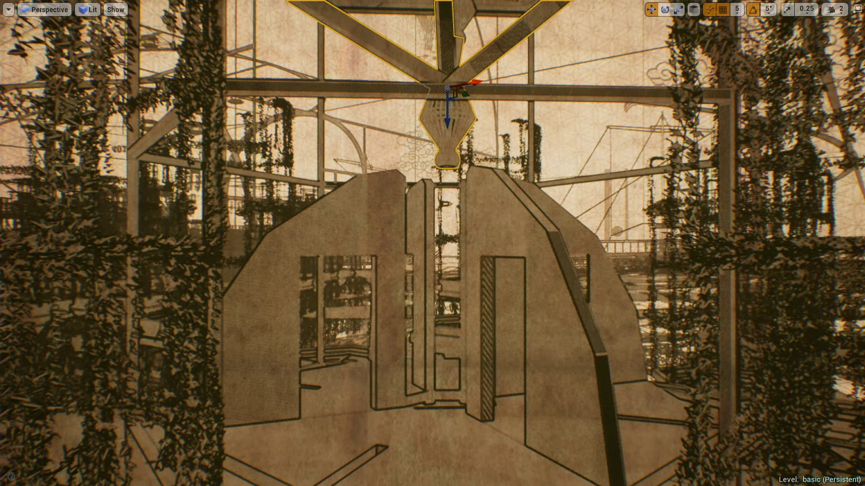
right_drag(530, 195, 522, 196)
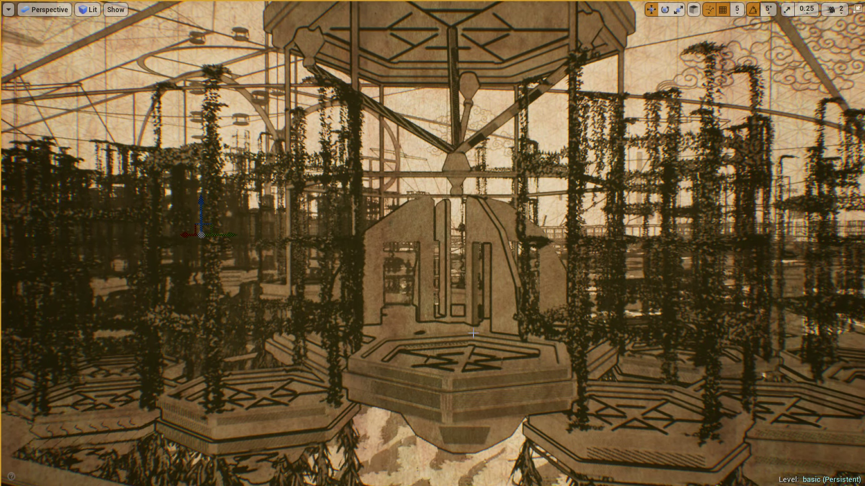
Fly to the central hexagonal platform, lower it along its Z axis, and bring up Viewport Options
mouse_move(473, 333)
right_down()
mouse_move(468, 314)
mouse_move(494, 317)
right_up()
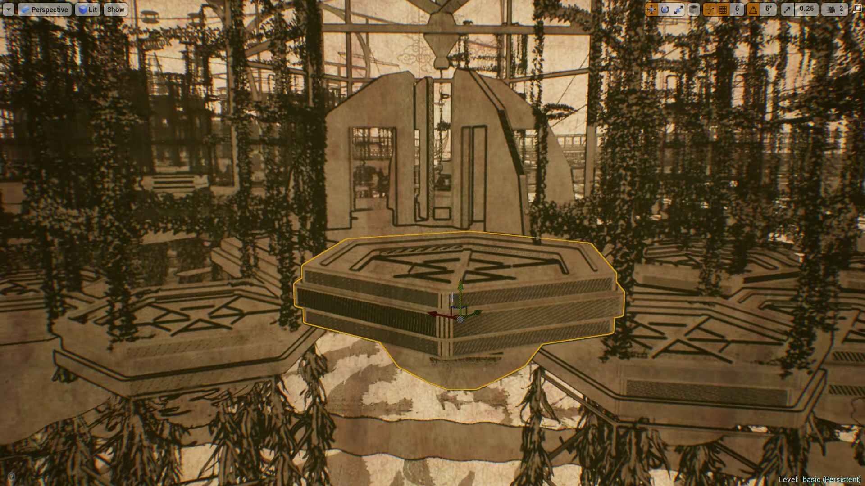
drag(464, 292, 439, 374)
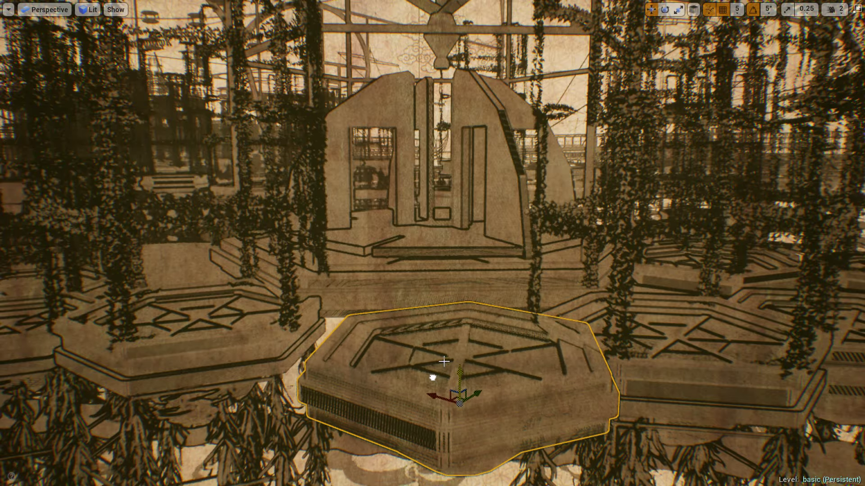
right_drag(443, 362, 444, 334)
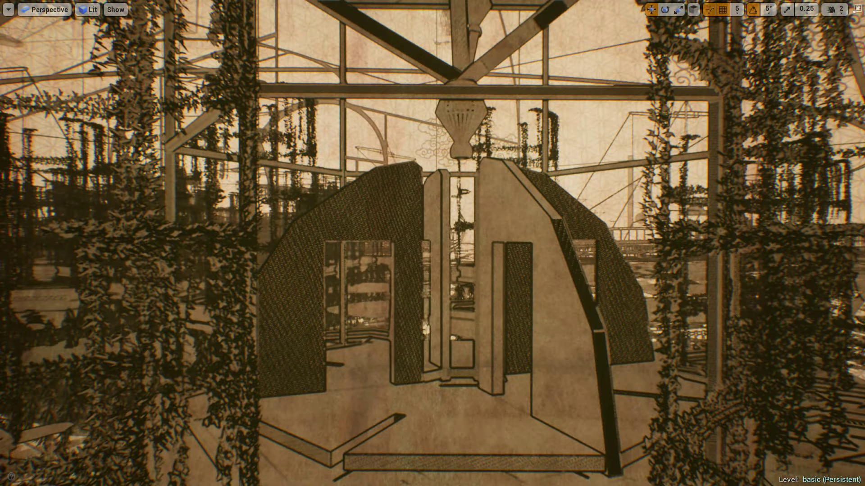
right_drag(202, 143, 202, 143)
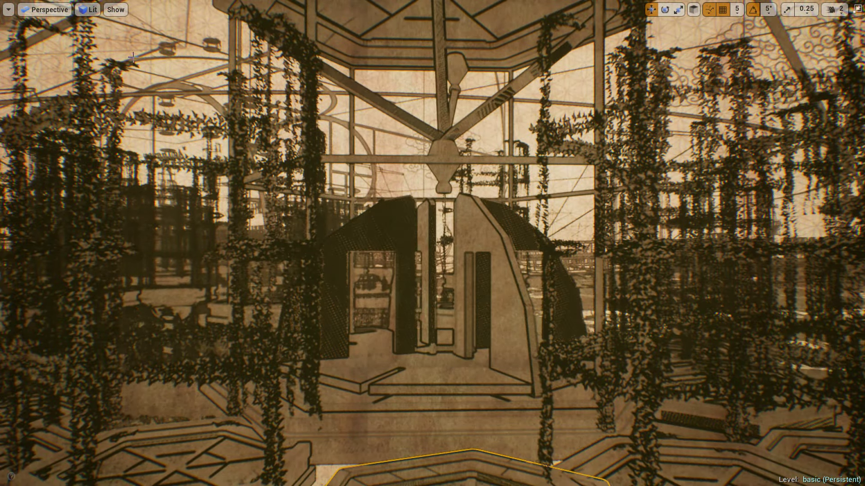
click(12, 14)
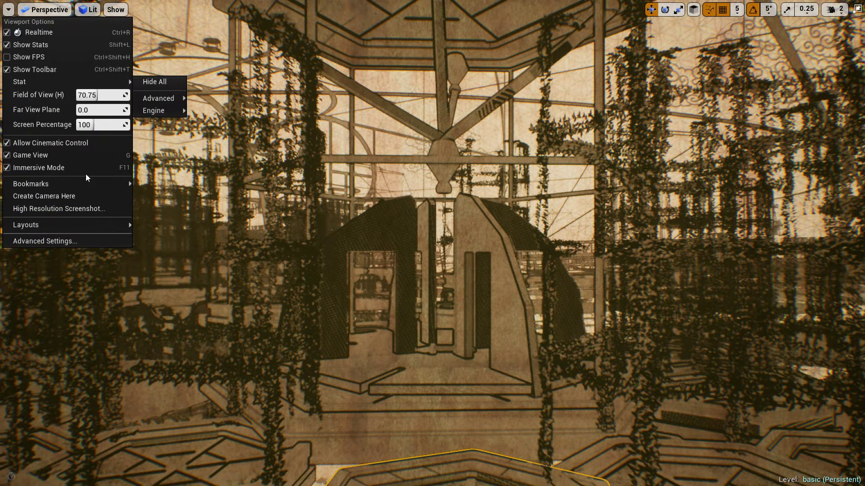
Widen the Field of View (H) to about 112 and fly into the structure
mouse_move(96, 91)
mouse_down()
mouse_move(118, 91)
mouse_move(107, 95)
mouse_up()
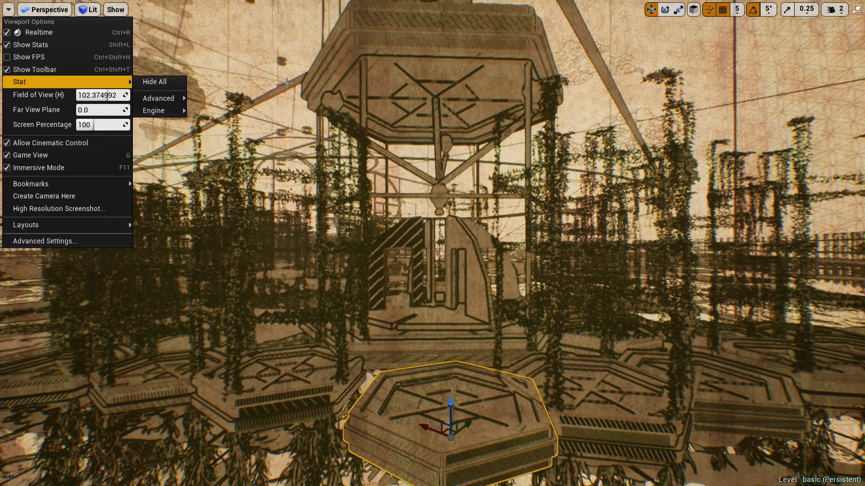
drag(443, 28, 446, 13)
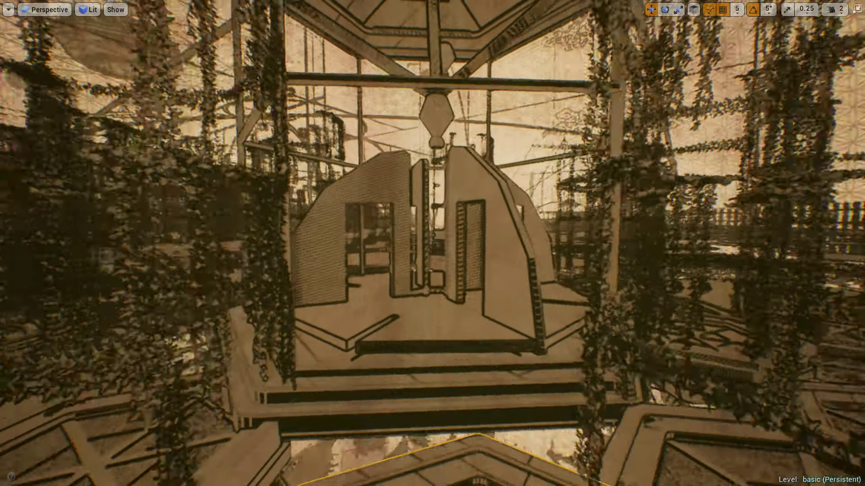
scroll(432, 243, down, 3)
scroll(432, 243, down, 2)
scroll(433, 244, down, 3)
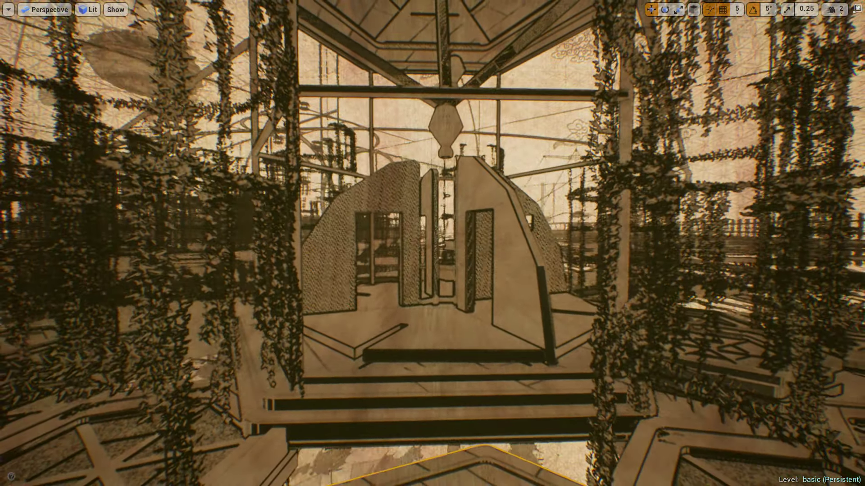
scroll(432, 244, down, 3)
scroll(432, 243, down, 2)
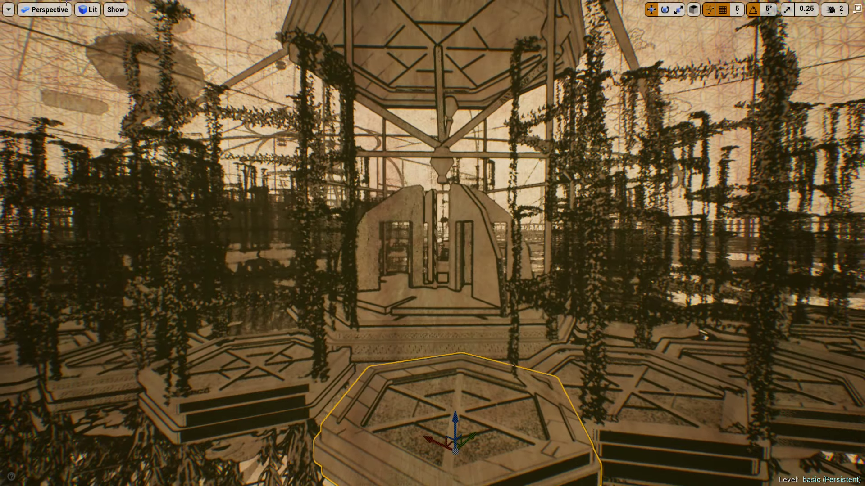
Set the viewport's Field of View (H) to 35
click(6, 10)
click(102, 96)
text(35)
key(Return)
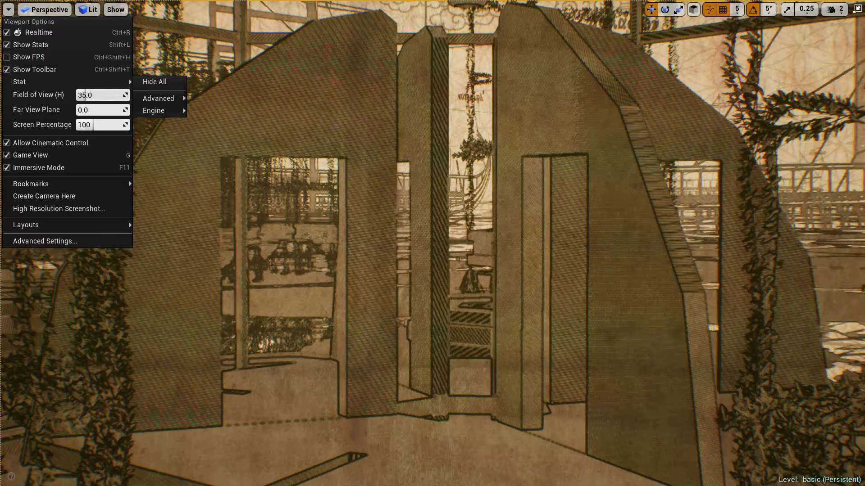
click(358, 174)
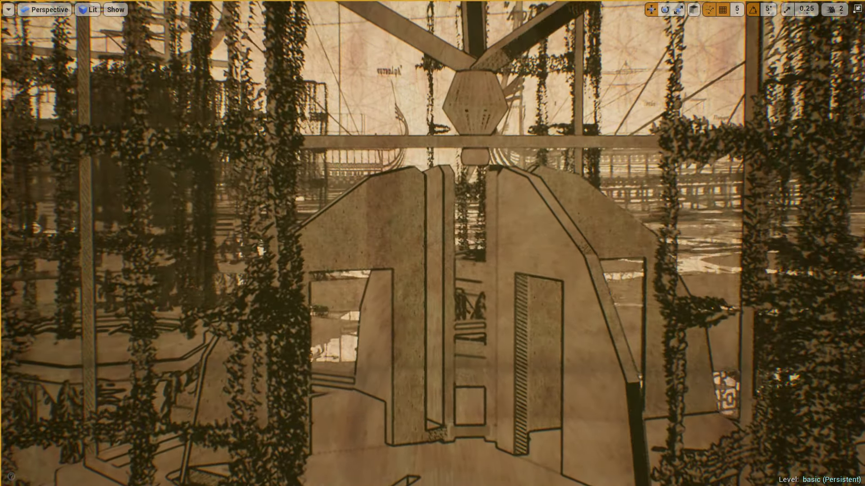
Raise the viewport's Field of View (H) to around 70 in Viewport Options
click(8, 10)
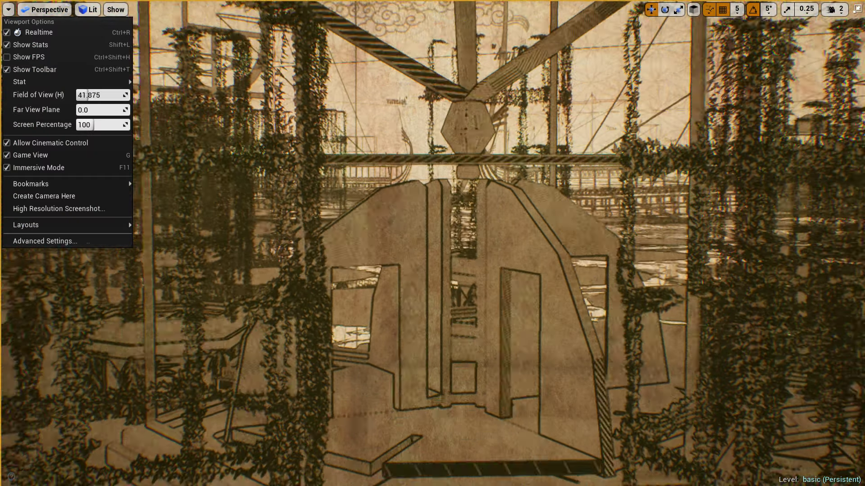
drag(87, 95, 98, 95)
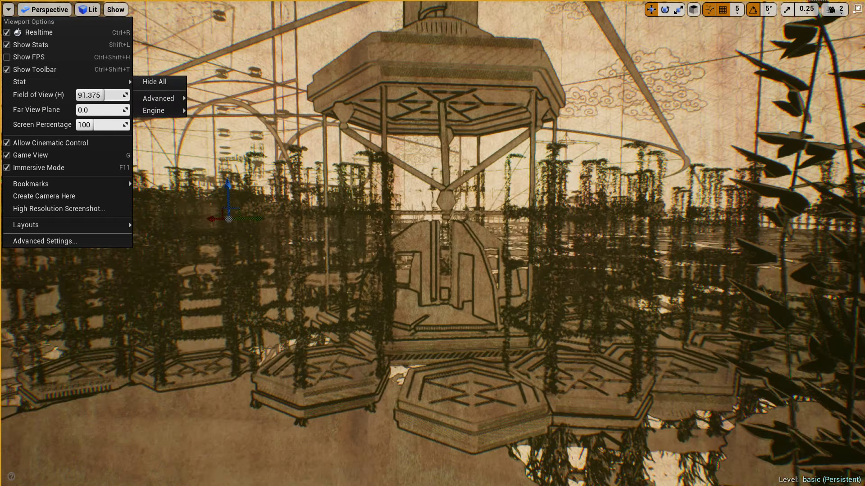
mouse_move(158, 98)
click(535, 150)
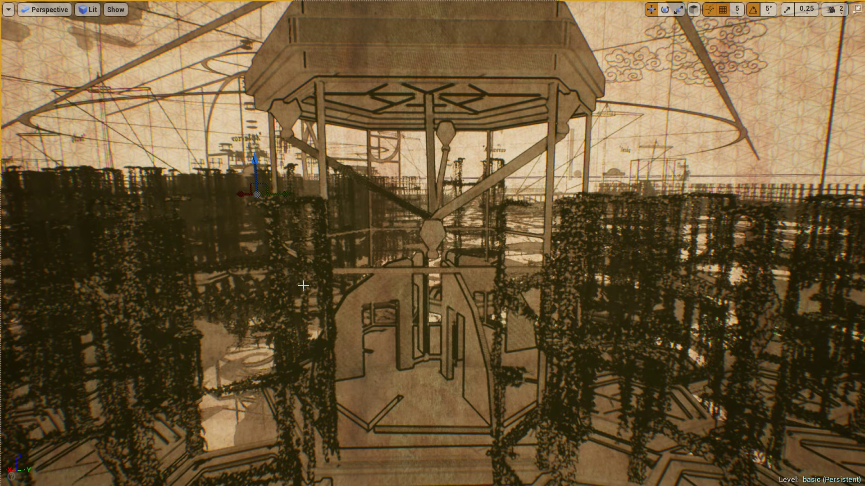
Select the gazebo lamp's brace assembly, shift it slightly up and left, then deselect it
key(Escape)
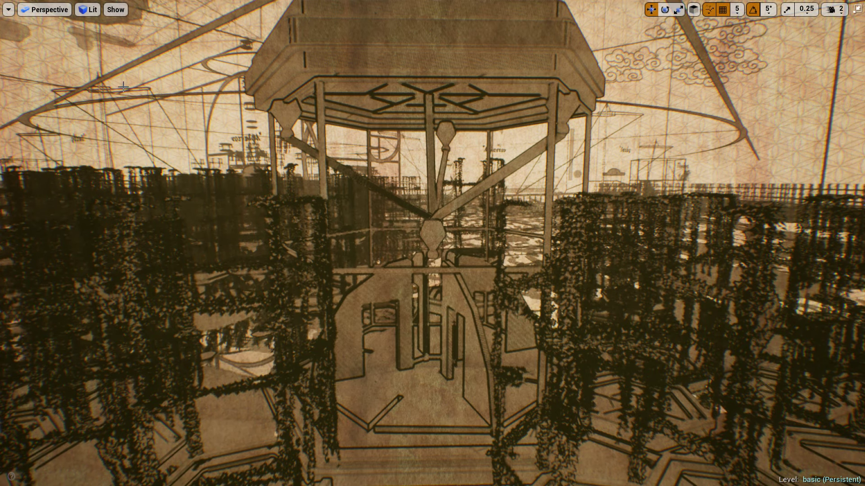
click(430, 234)
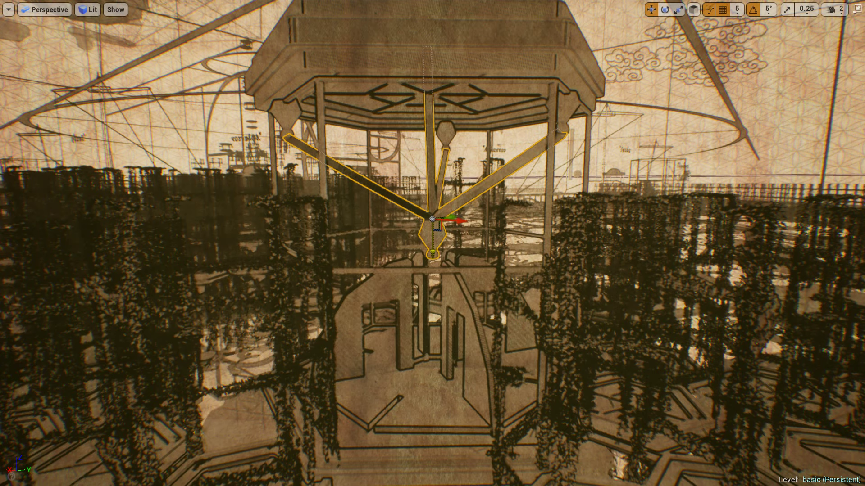
drag(439, 221, 439, 222)
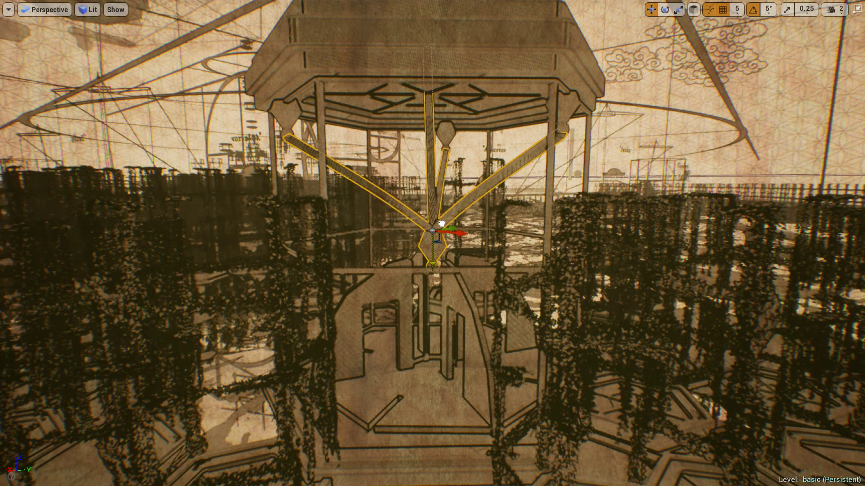
drag(432, 266, 414, 252)
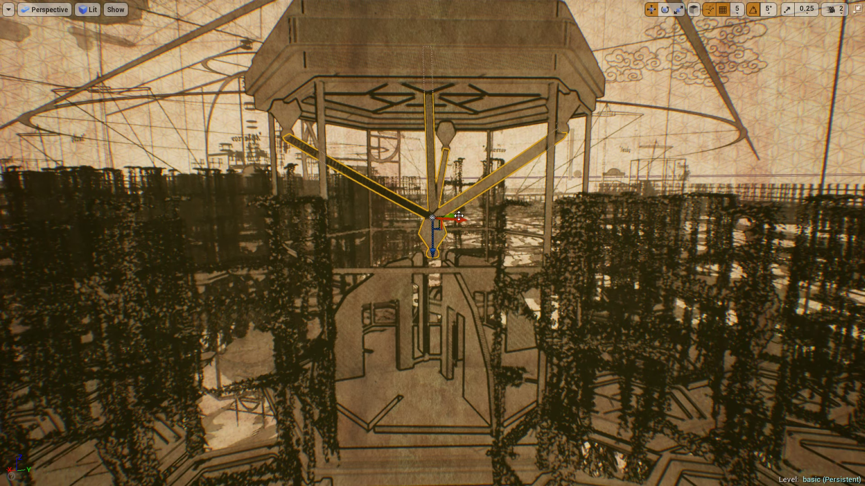
drag(461, 227, 424, 221)
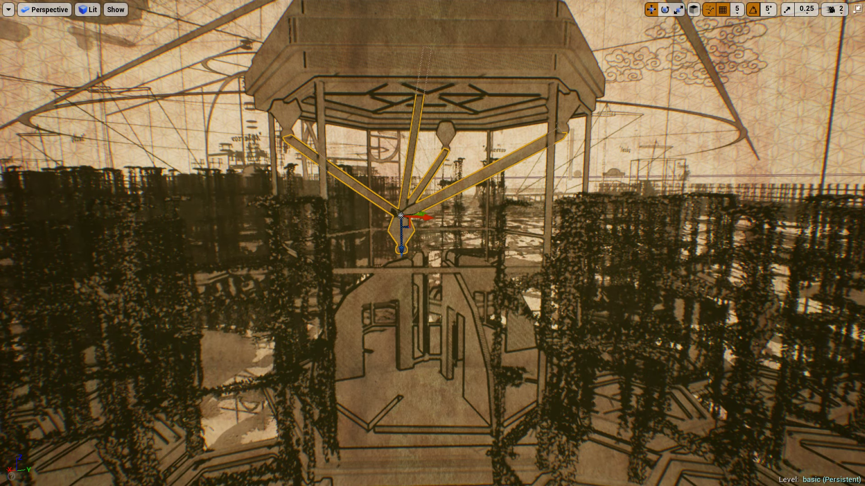
click(257, 194)
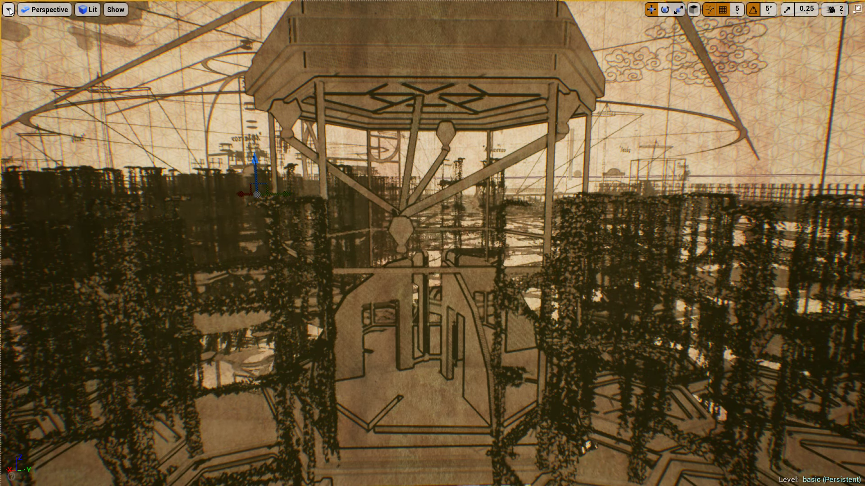